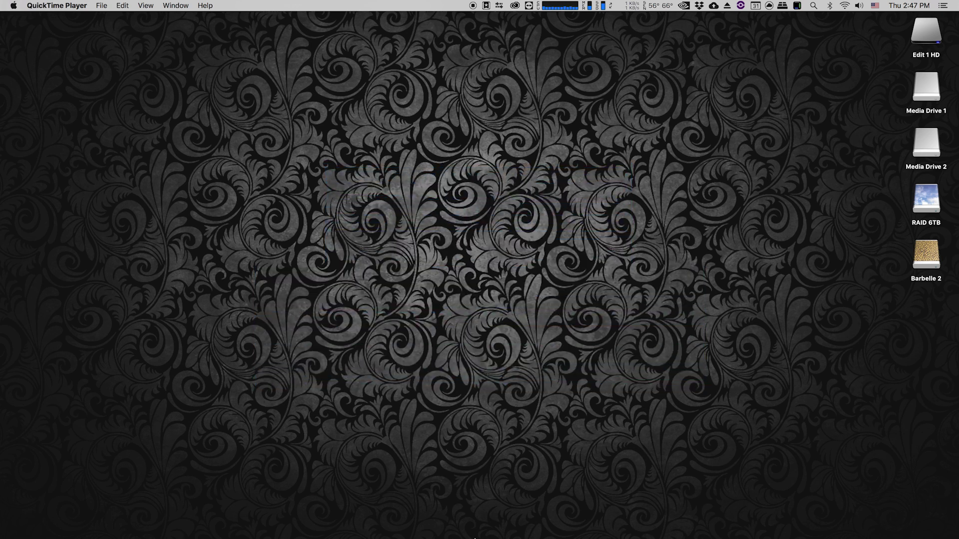
Launch DaVinci Resolve 14 from the Dock and wait for the Local Database login prompt
{"action": "mouse_move", "coordinate": [574, 534]}
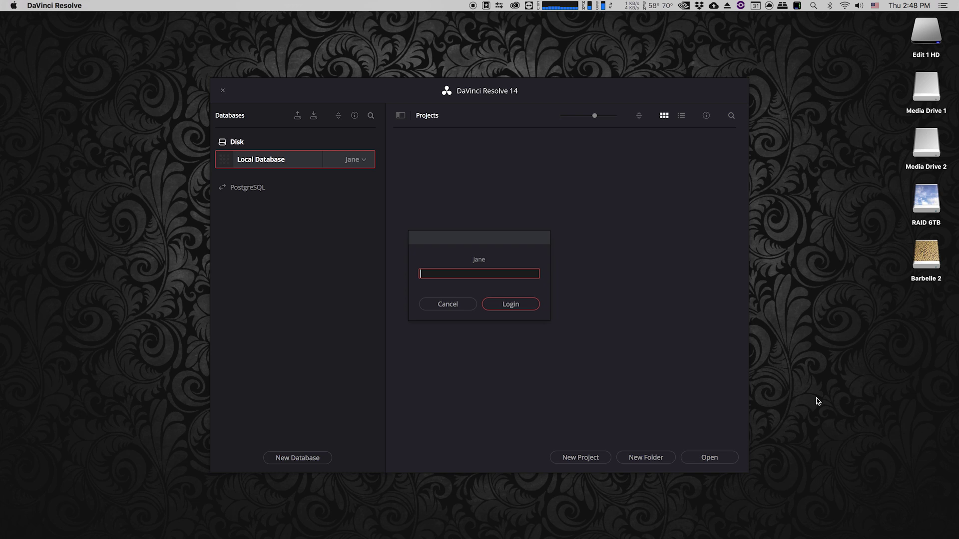
Unlock the Local Database with its password and show projects as thumbnails
{"action": "type", "text": "••••••"}
{"action": "key", "text": "Return"}
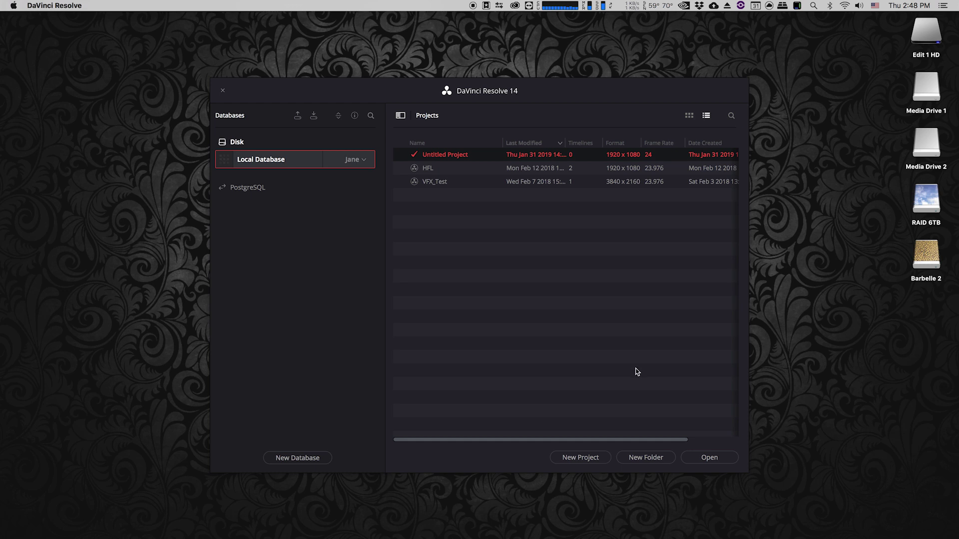
{"action": "left_click", "coordinate": [689, 116]}
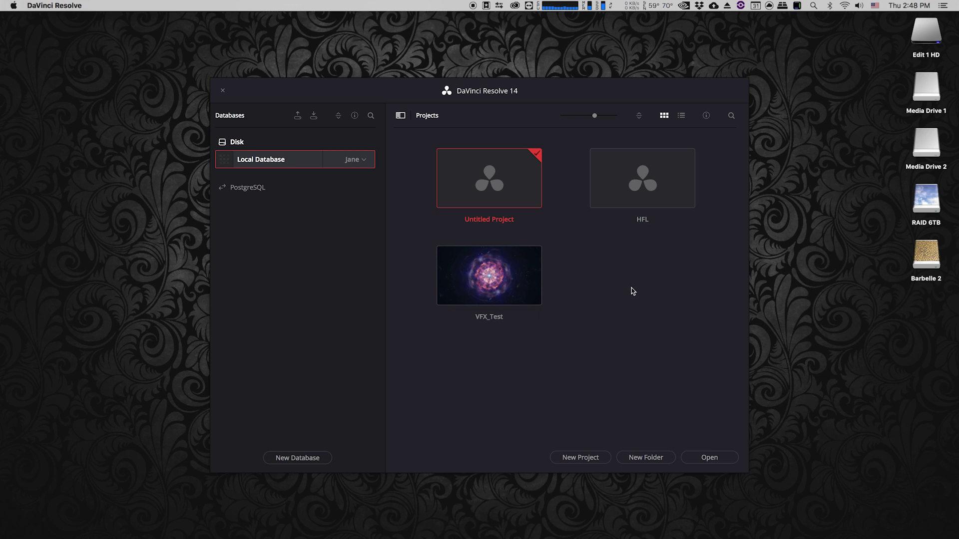
Create a new project named Example_Dailies
{"action": "left_click", "coordinate": [578, 457]}
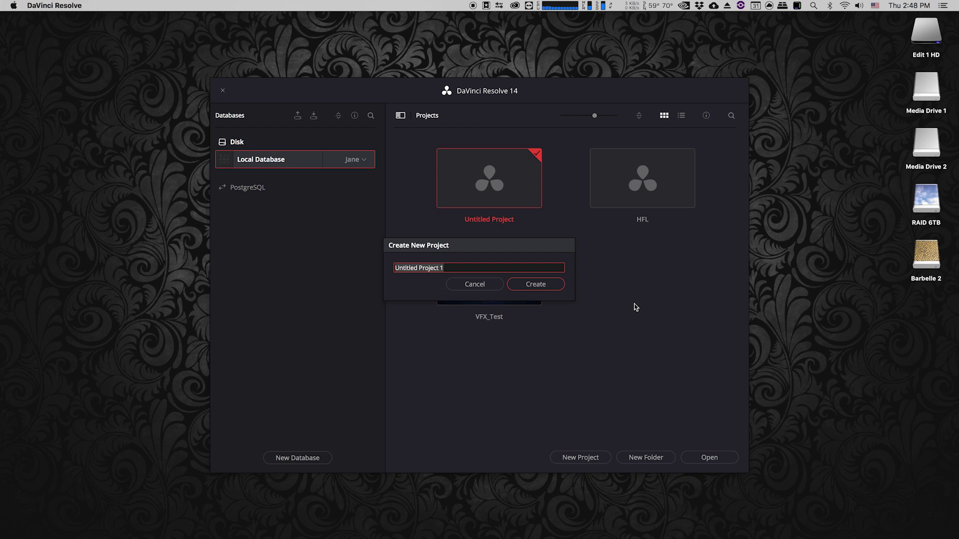
{"action": "type", "text": "Example_DA"}
{"action": "key", "text": "BackSpace"}
{"action": "type", "text": "aVinci"}
{"action": "left_click", "coordinate": [555, 288]}
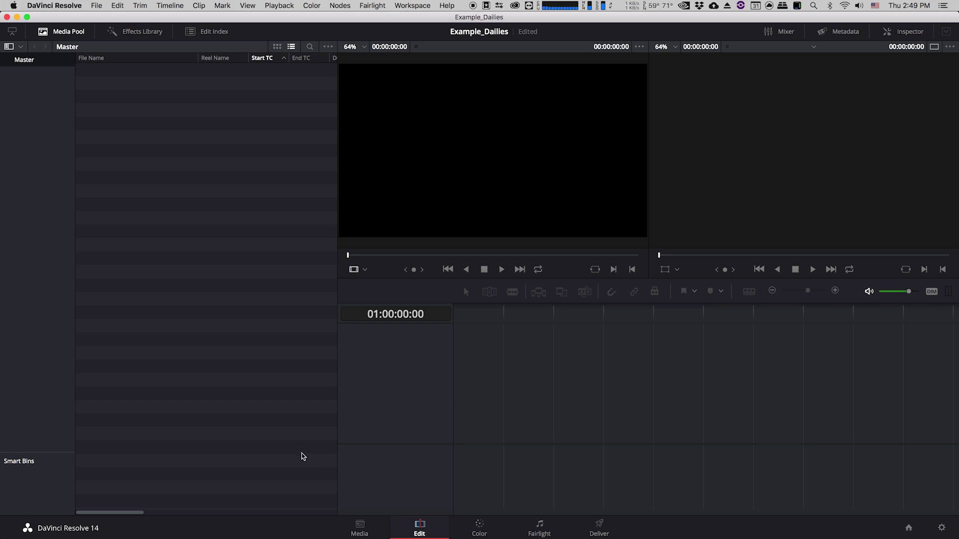
Switch to the Media page showing storage volumes and the empty Master media pool
{"action": "left_click", "coordinate": [360, 533]}
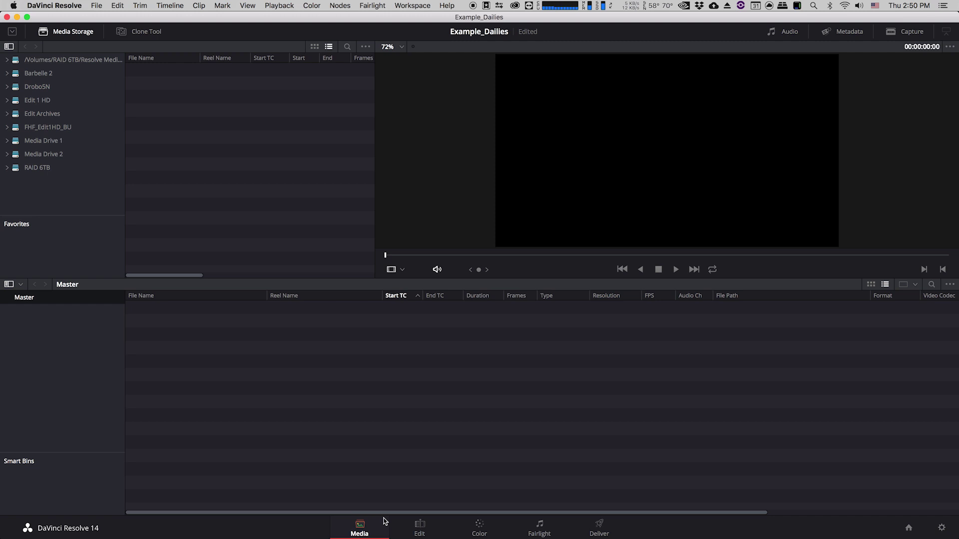
In Finder, collapse and re-expand Barbelle 2's DAY 1–3 folders, then close the window
{"action": "key", "text": "super+Tab"}
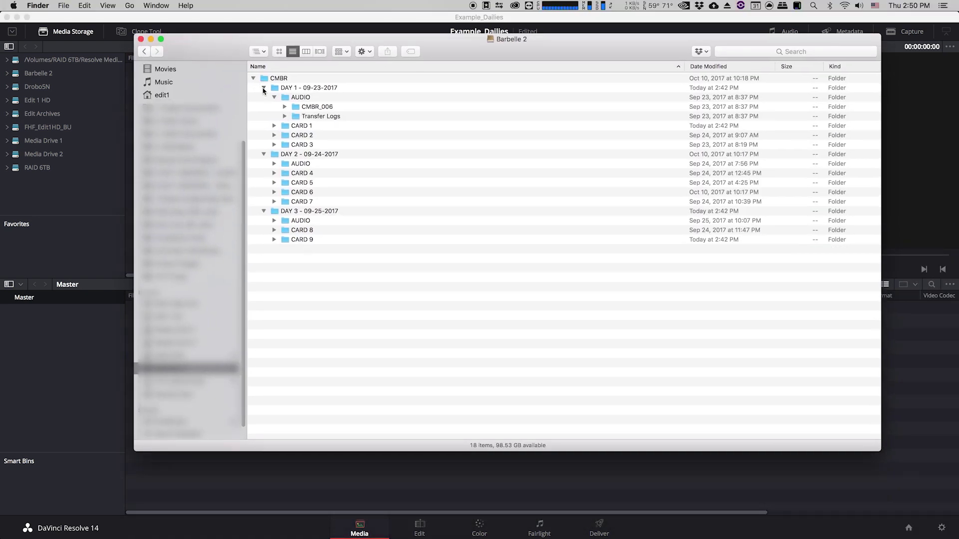
{"action": "left_click", "coordinate": [263, 88]}
{"action": "left_click", "coordinate": [263, 97]}
{"action": "left_click", "coordinate": [263, 106]}
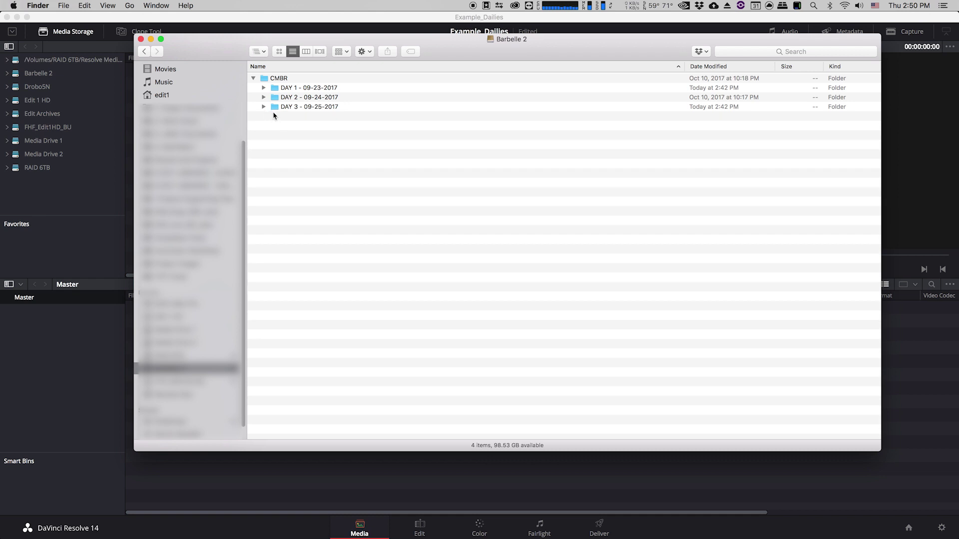
{"action": "left_click", "coordinate": [263, 88]}
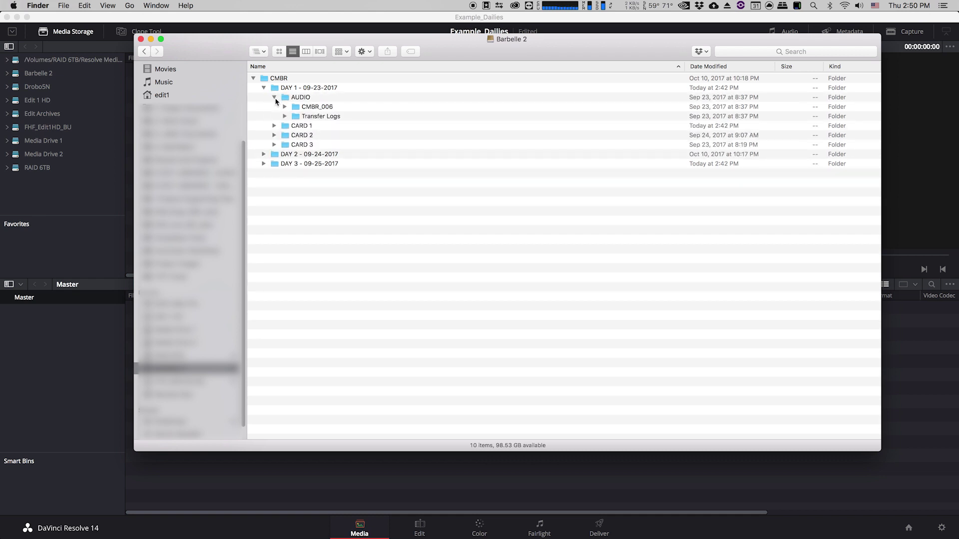
{"action": "left_click", "coordinate": [274, 97]}
{"action": "left_click", "coordinate": [263, 135]}
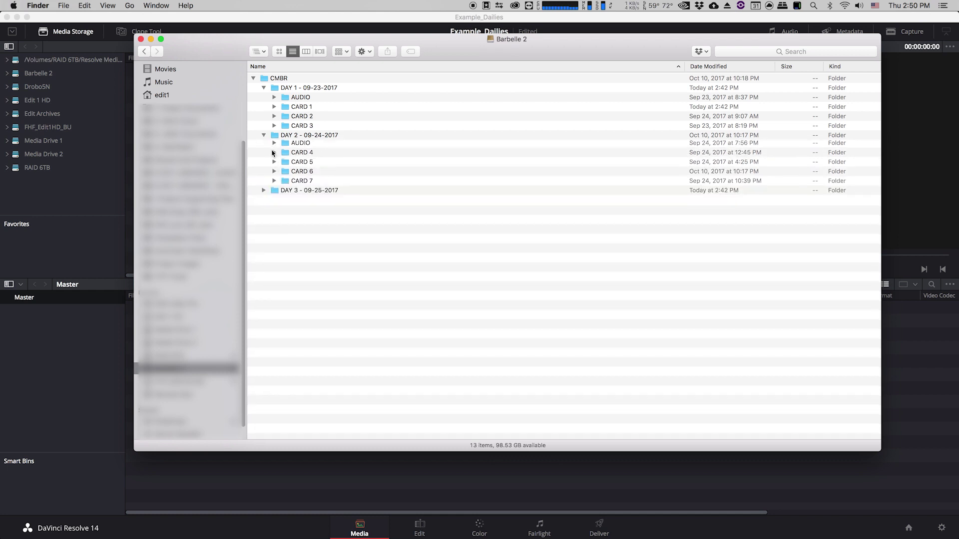
{"action": "left_click", "coordinate": [264, 192]}
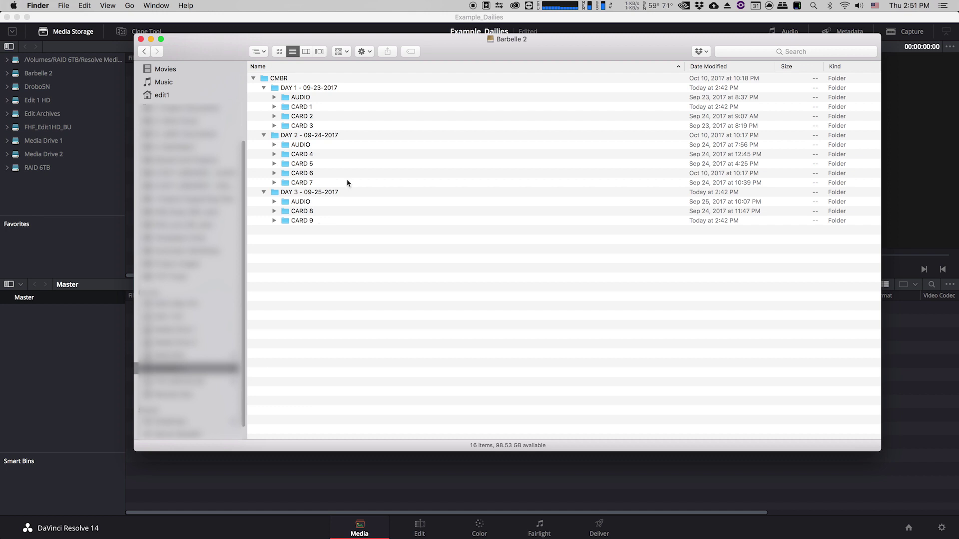
{"action": "key", "text": "super+w"}
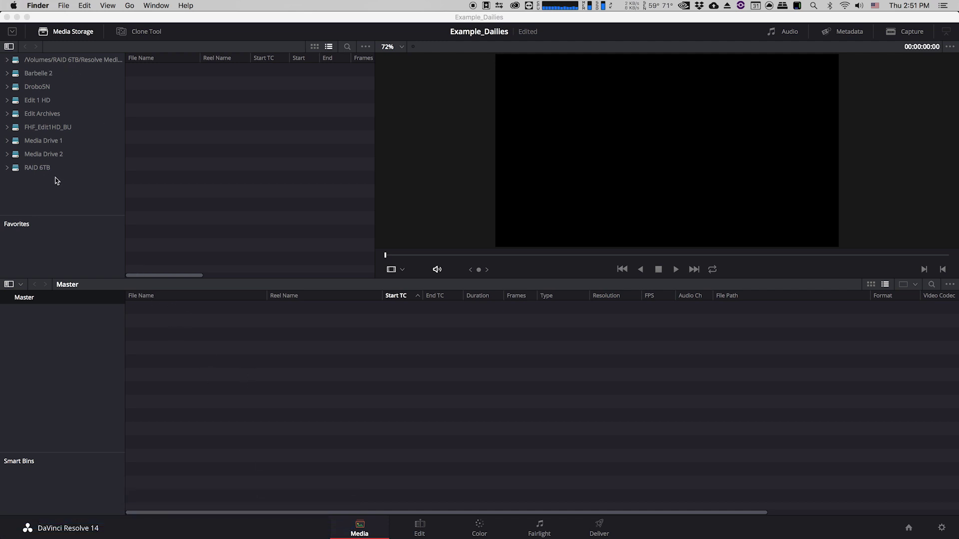
Import DAY 1 - 09-23-2017 from Barbelle 2 > CMBR into the Master bin and open it
{"action": "left_click", "coordinate": [8, 74]}
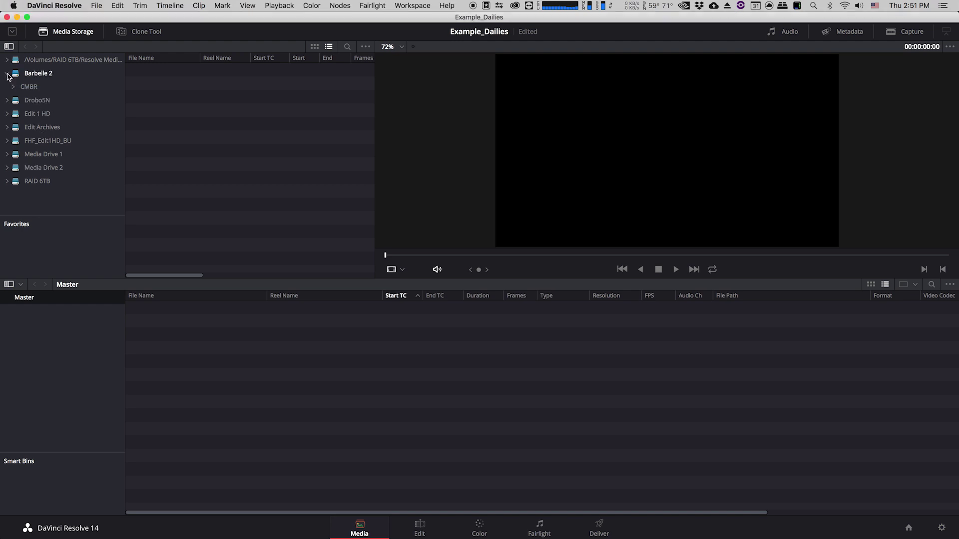
{"action": "left_click", "coordinate": [13, 89]}
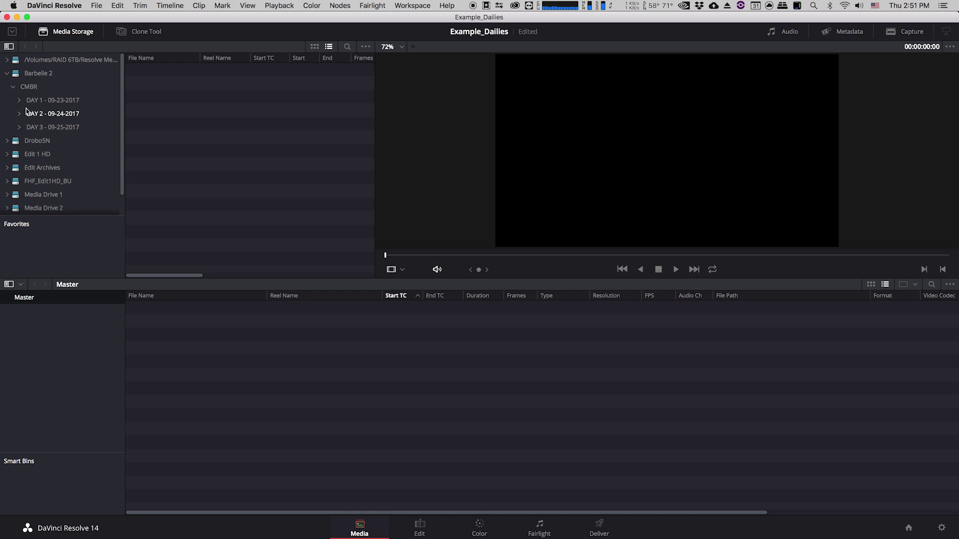
{"action": "left_click_drag", "start_coordinate": [30, 101], "coordinate": [81, 344]}
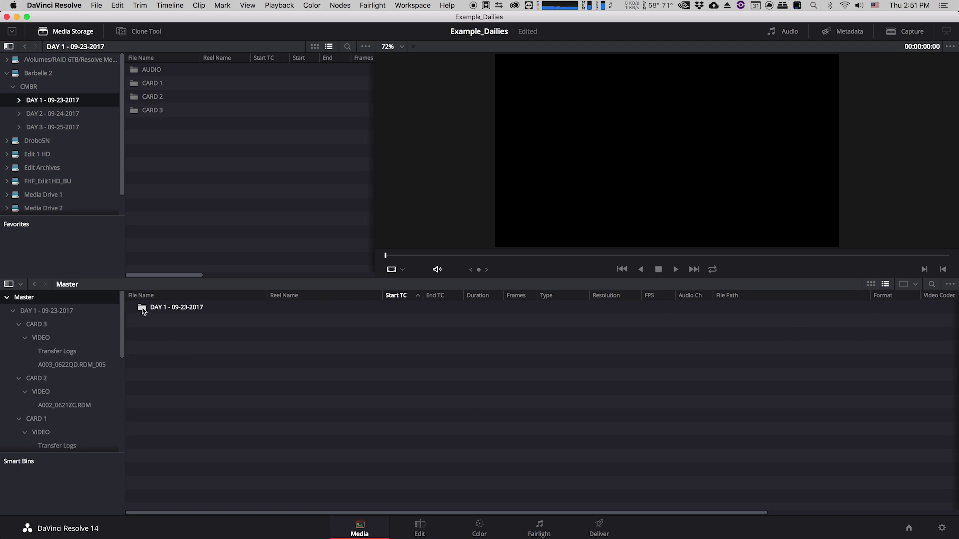
{"action": "double_click", "coordinate": [144, 312]}
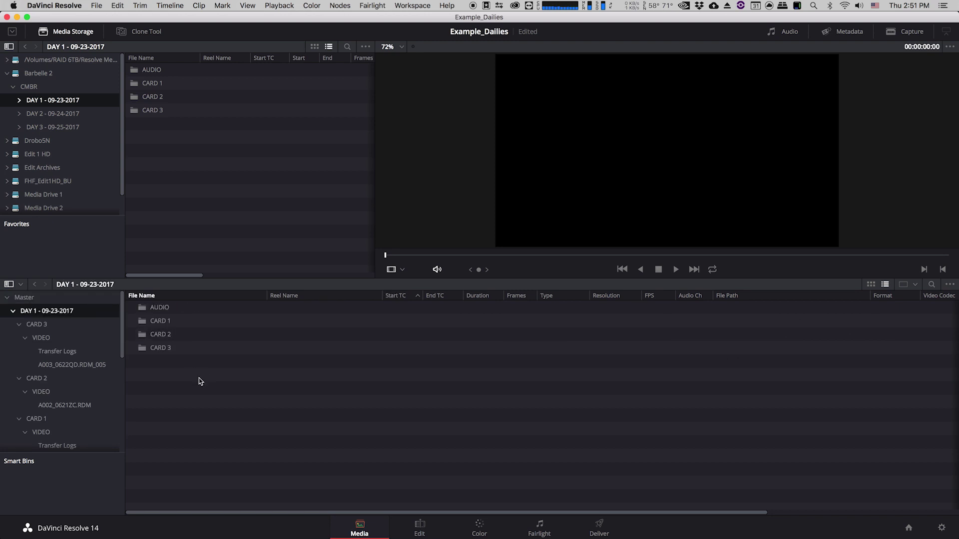
Remove the AUDIO bin from DAY 1 and open the CARD 1 bin
{"action": "left_click", "coordinate": [145, 310]}
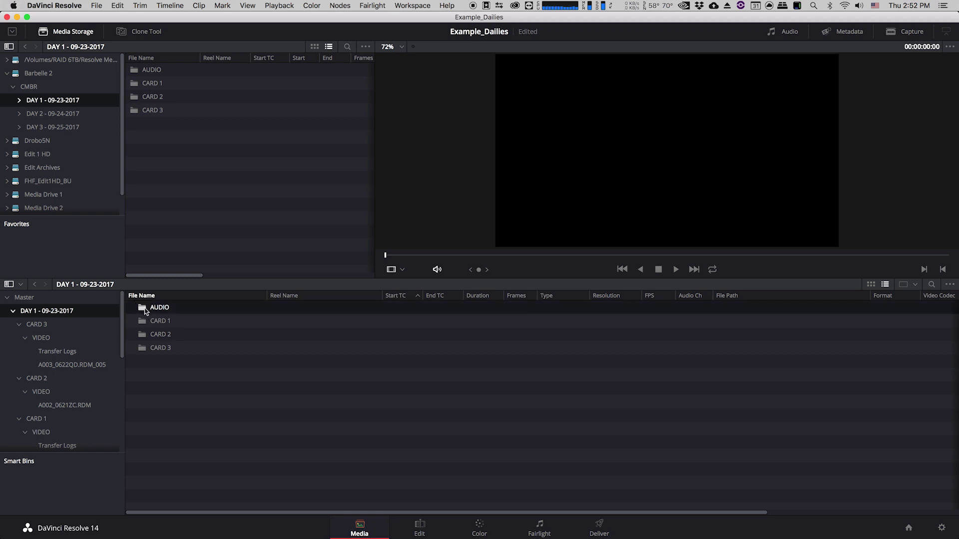
{"action": "key", "text": "BackSpace"}
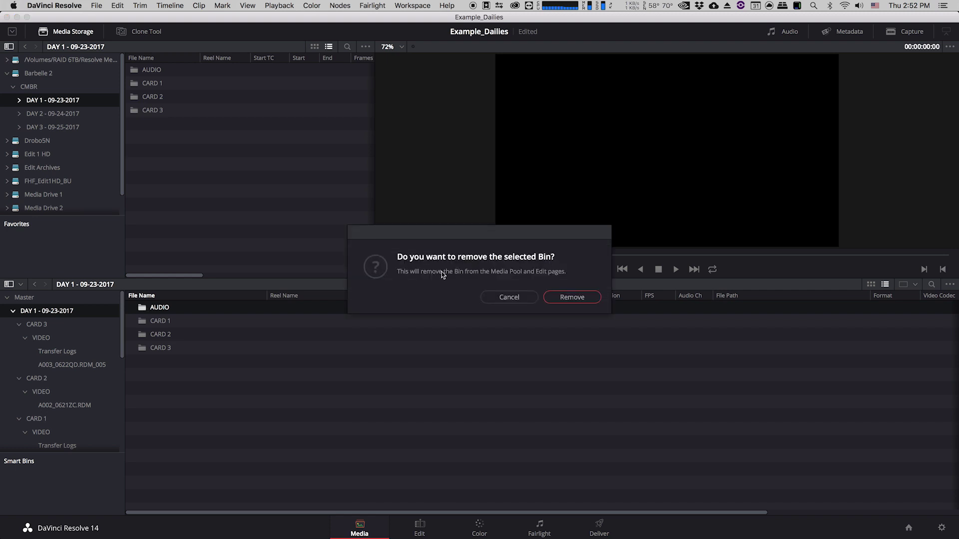
{"action": "left_click", "coordinate": [569, 297]}
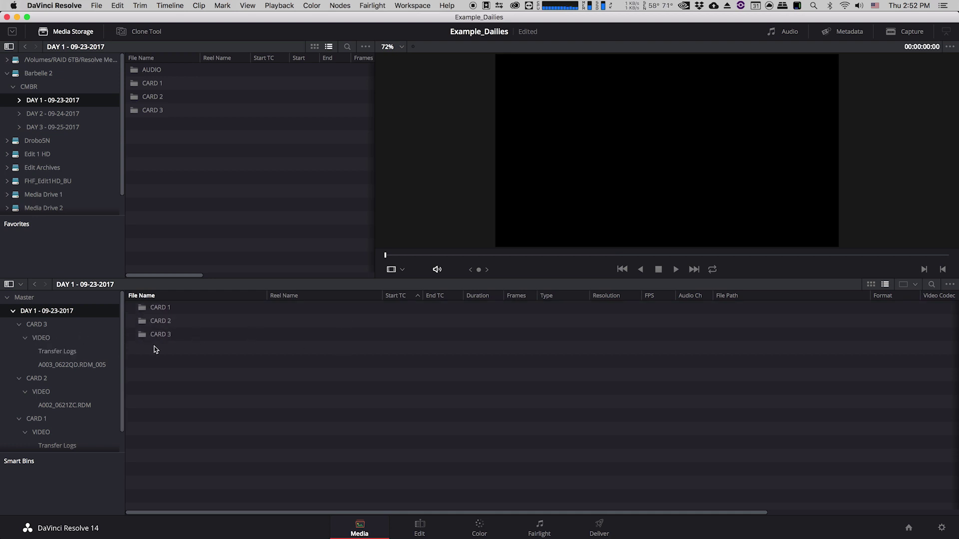
{"action": "double_click", "coordinate": [142, 310]}
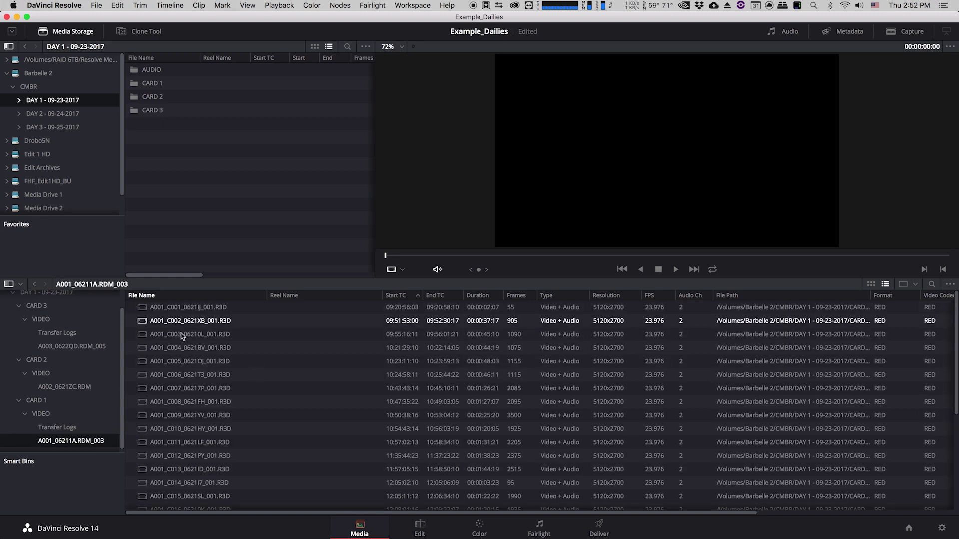
Browse the A002_0621ZC.RDM and A003_0622QD.RDM_005 bins, ending on A002_0621ZC.RDM's clips
{"action": "scroll", "coordinate": [182, 390], "scroll_direction": "down", "scroll_amount": 5}
{"action": "scroll", "coordinate": [183, 465], "scroll_direction": "up", "scroll_amount": 5}
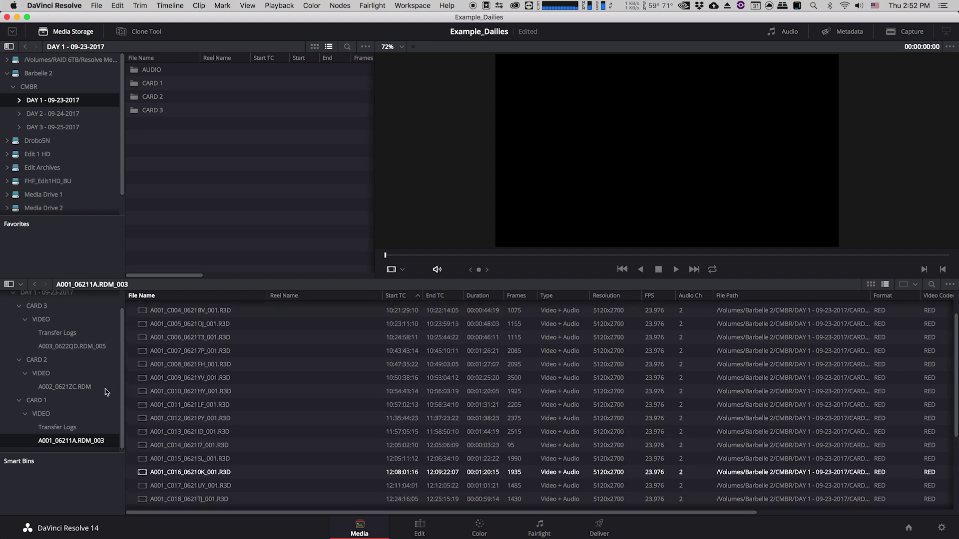
{"action": "scroll", "coordinate": [70, 399], "scroll_direction": "up", "scroll_amount": 1}
{"action": "left_click", "coordinate": [69, 408]}
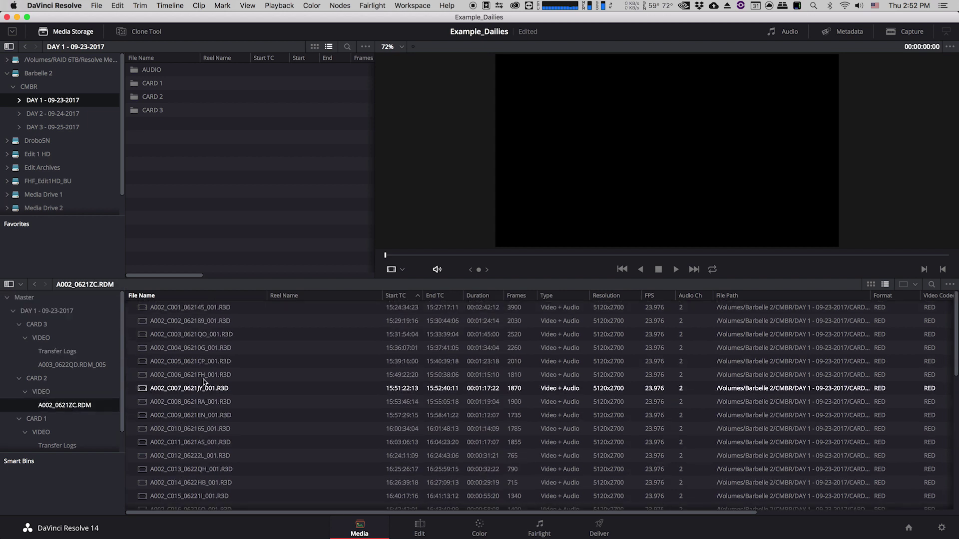
{"action": "left_click", "coordinate": [72, 365]}
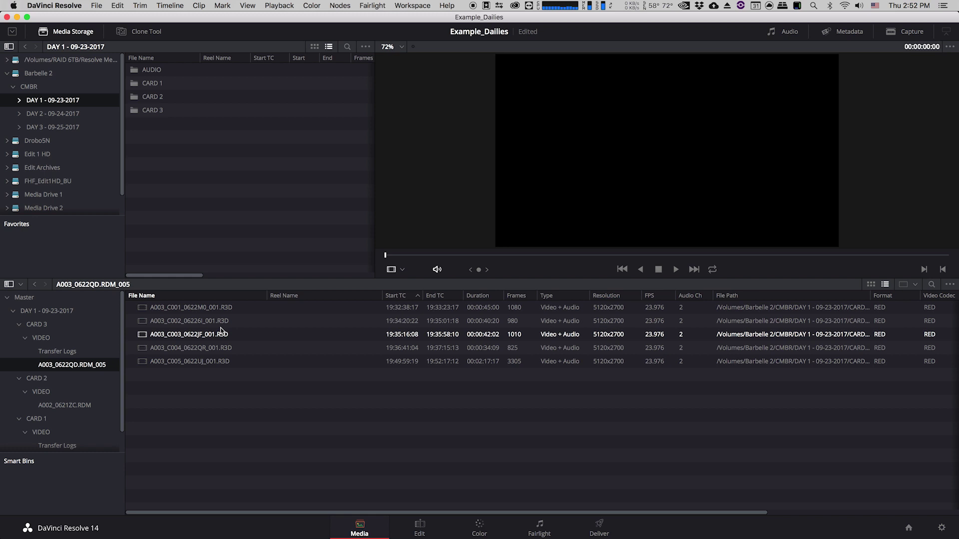
{"action": "left_click", "coordinate": [80, 408]}
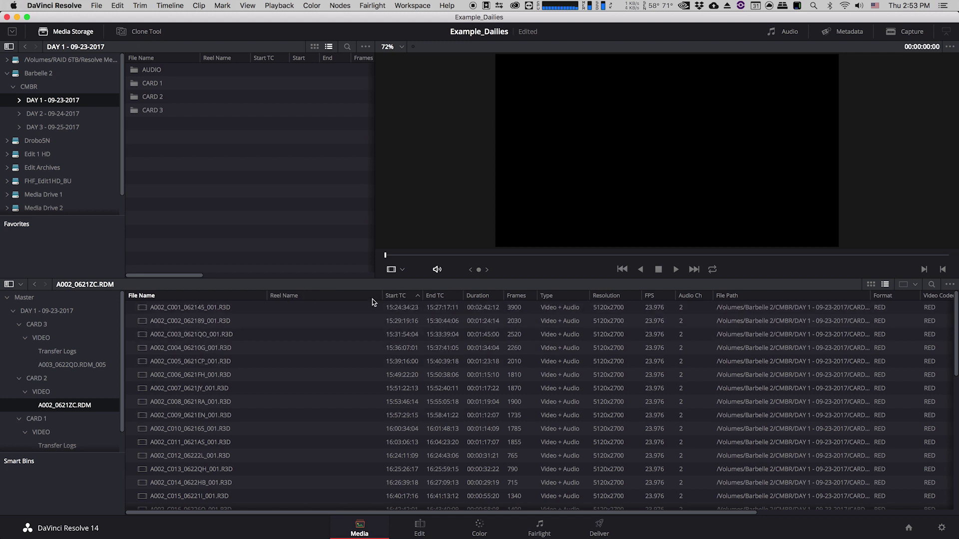
{"action": "right_click", "coordinate": [356, 296]}
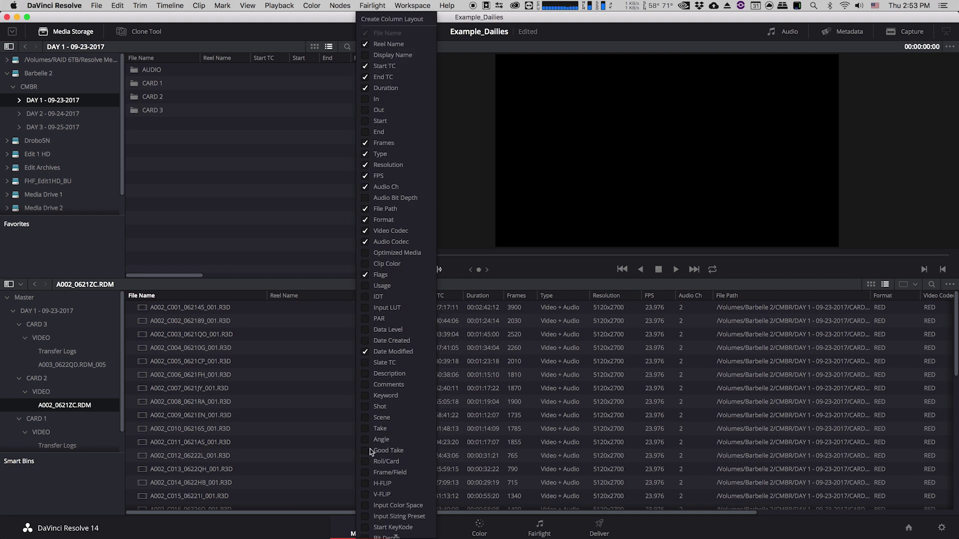
{"action": "left_click", "coordinate": [328, 289]}
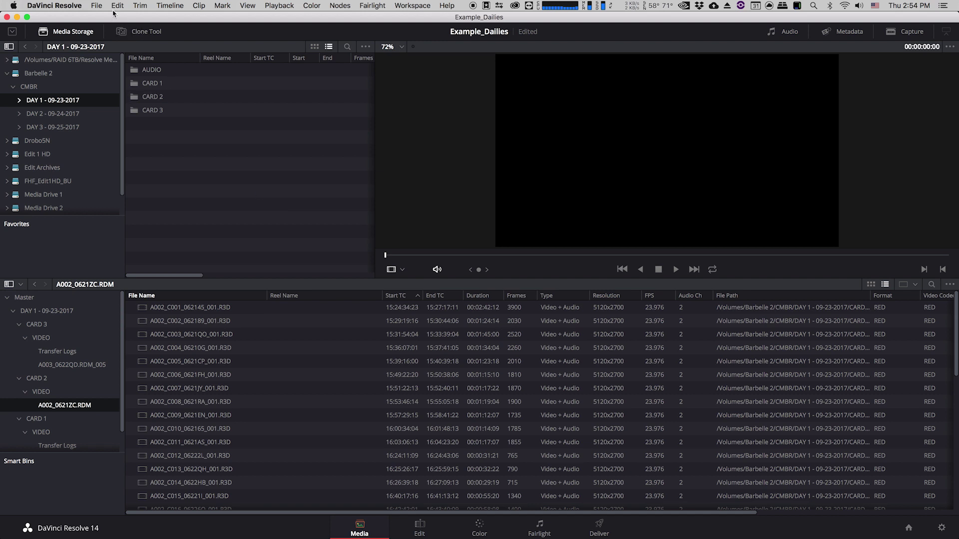
Open Project Settings at General Options and enable assisting with reel names
{"action": "left_click", "coordinate": [98, 5]}
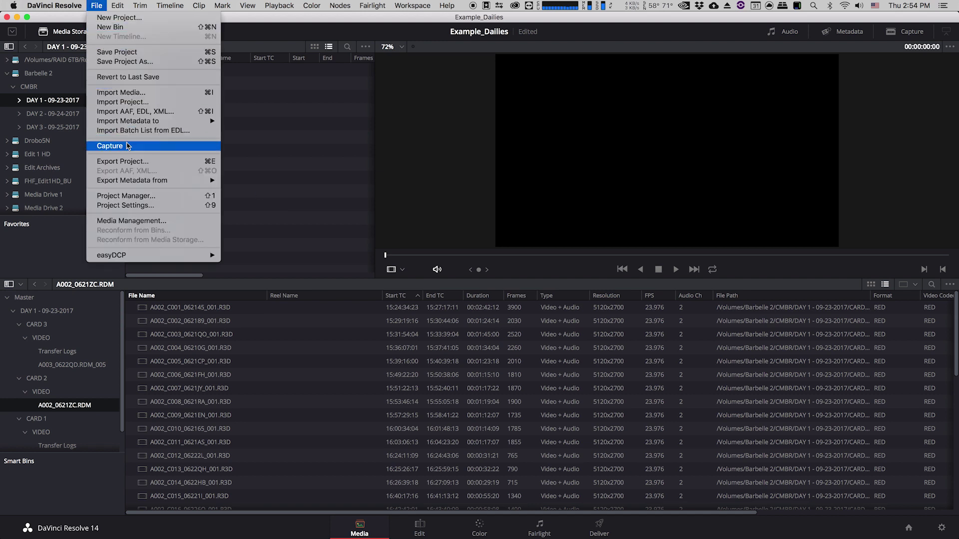
{"action": "left_click", "coordinate": [98, 6]}
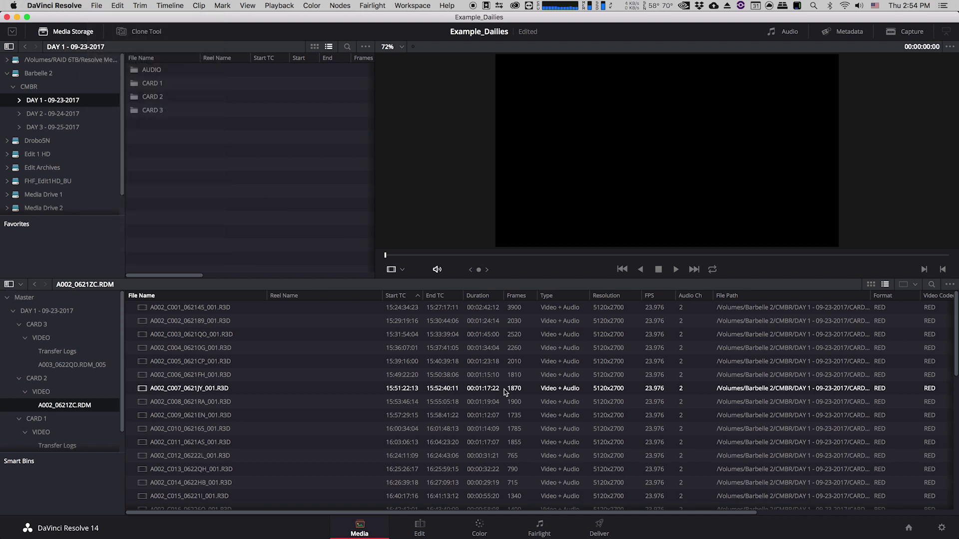
{"action": "left_click", "coordinate": [942, 529]}
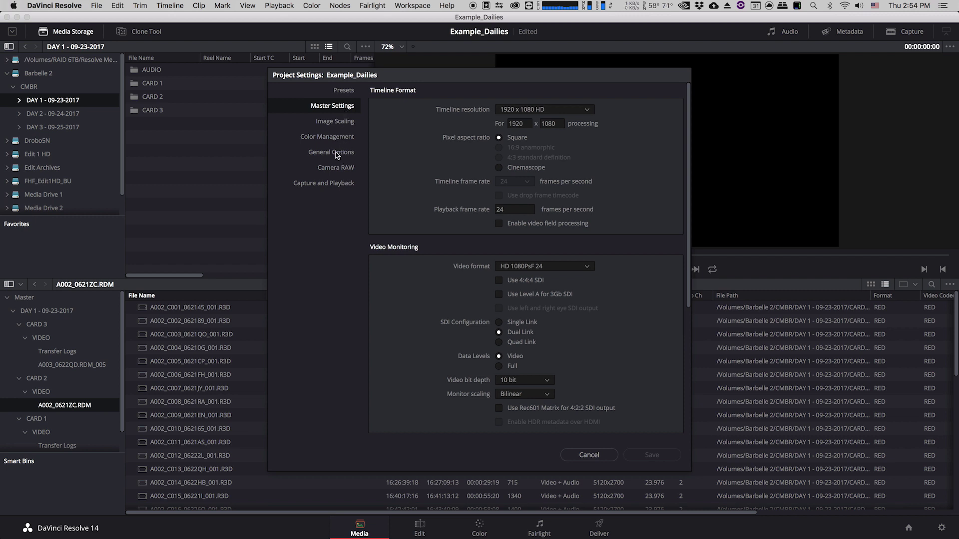
{"action": "left_click", "coordinate": [336, 153]}
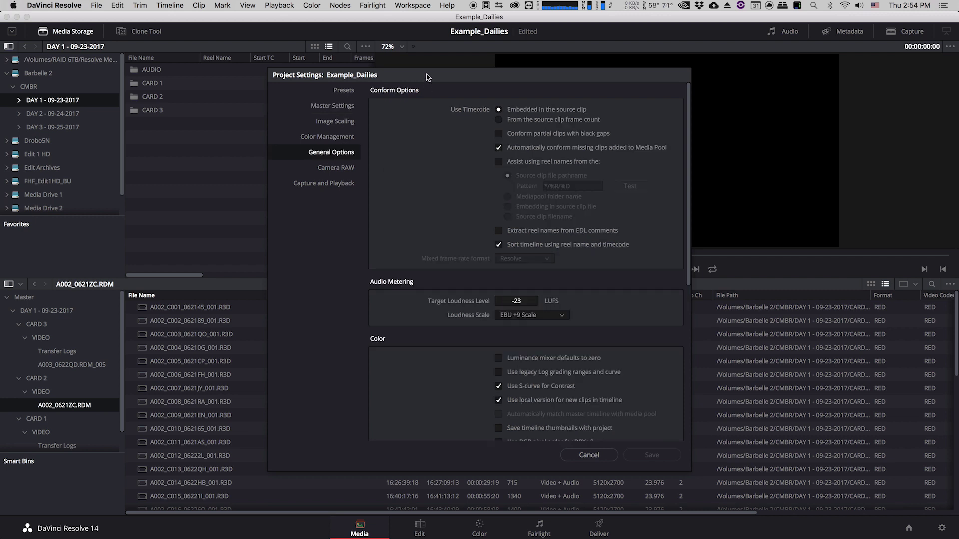
{"action": "left_click_drag", "start_coordinate": [426, 75], "coordinate": [368, 57]}
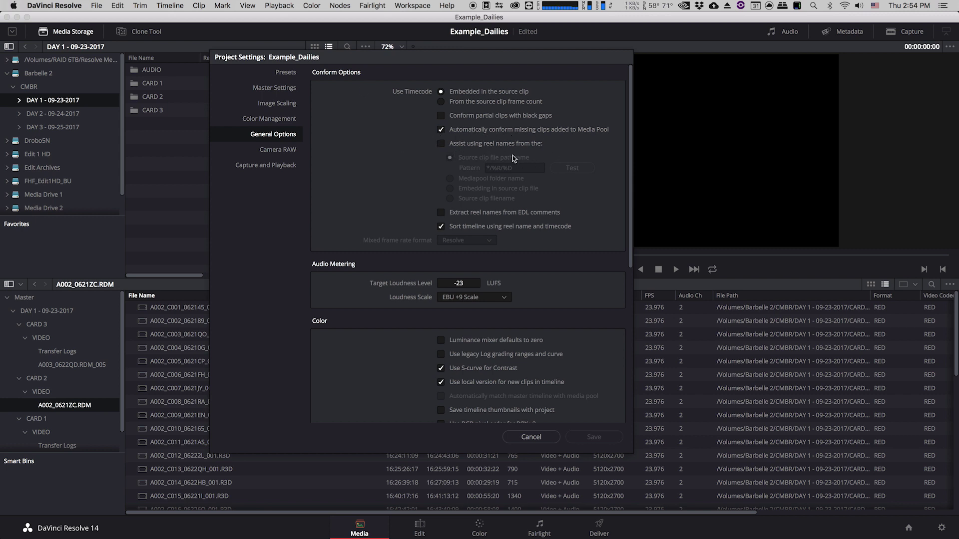
{"action": "left_click", "coordinate": [441, 143]}
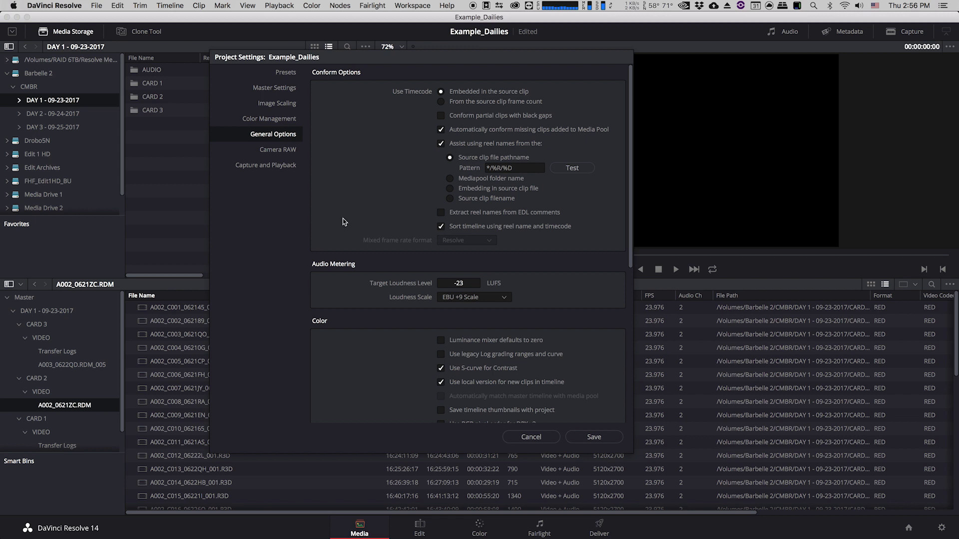
Take reel names from the source clip file's embedded metadata and save the settings
{"action": "left_click", "coordinate": [449, 189]}
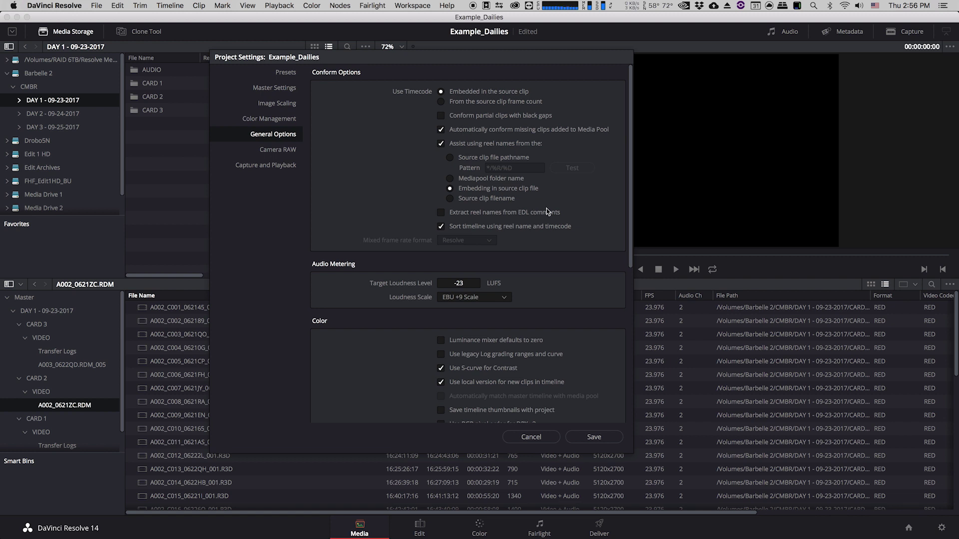
{"action": "left_click", "coordinate": [596, 438]}
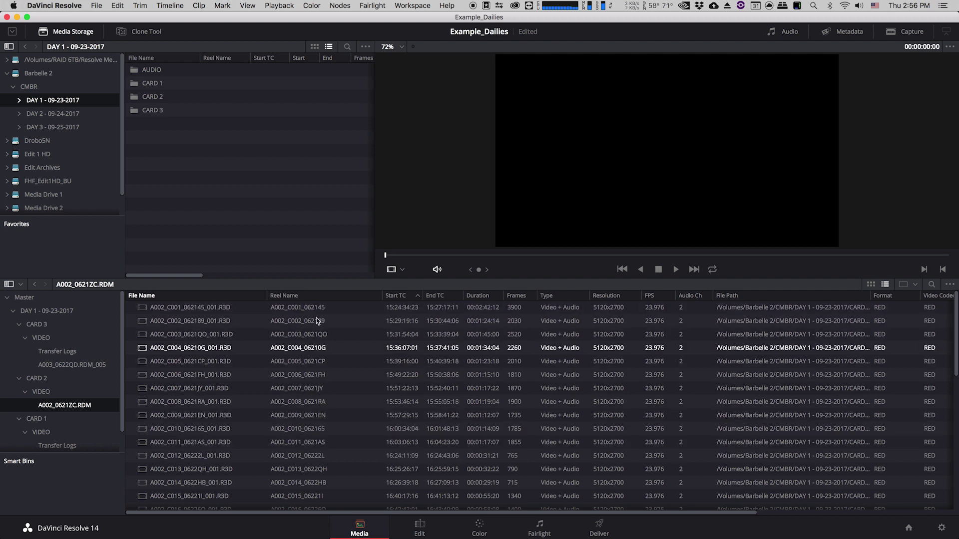
Scroll the A002 clips to confirm Reel Names like A002_C006_0621FH are filled in
{"action": "scroll", "coordinate": [297, 458], "scroll_direction": "down", "scroll_amount": 6}
{"action": "scroll", "coordinate": [296, 481], "scroll_direction": "up", "scroll_amount": 6}
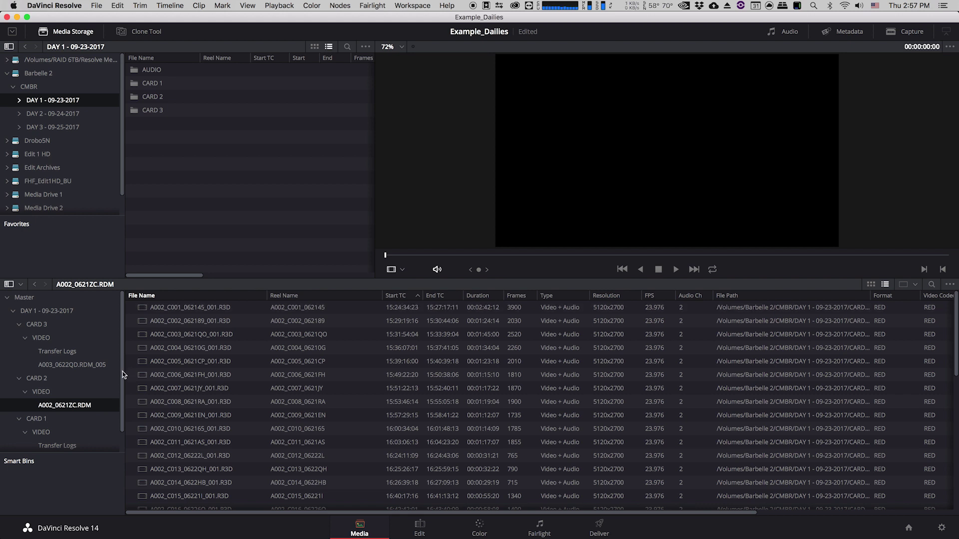
{"action": "scroll", "coordinate": [77, 415], "scroll_direction": "down", "scroll_amount": 1}
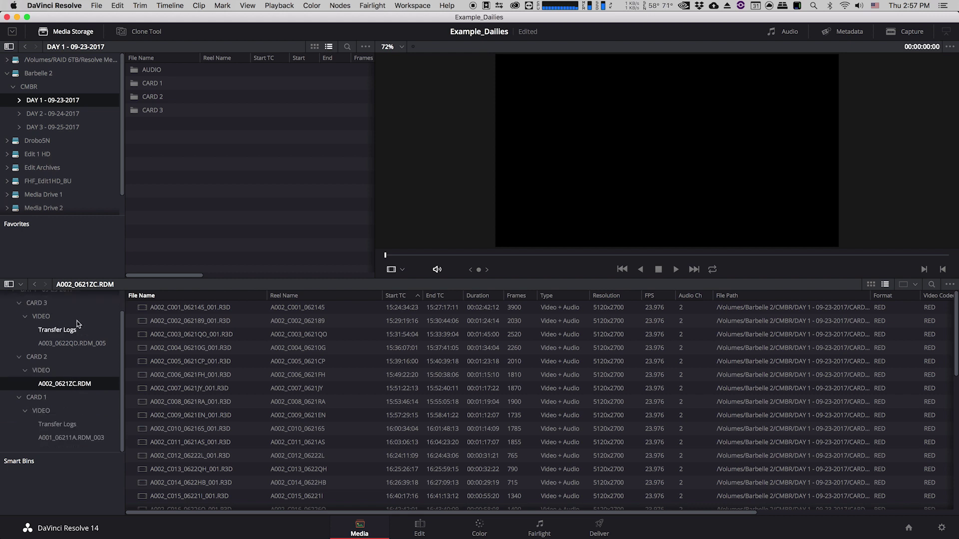
Check the Reel Name column for the A001_06211A.RDM_003 and A003_0622QD.RDM_005 bins
{"action": "left_click", "coordinate": [65, 437]}
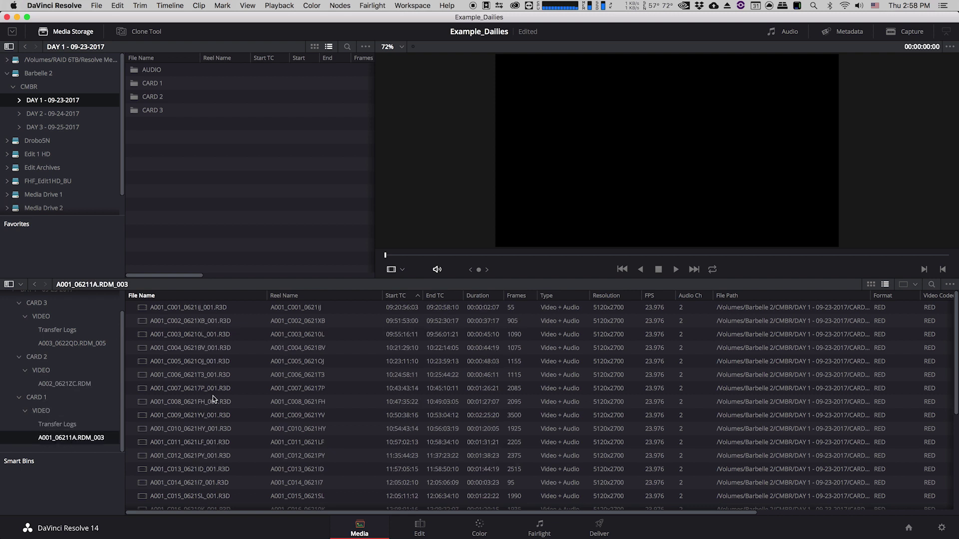
{"action": "scroll", "coordinate": [75, 345], "scroll_direction": "up", "scroll_amount": 2}
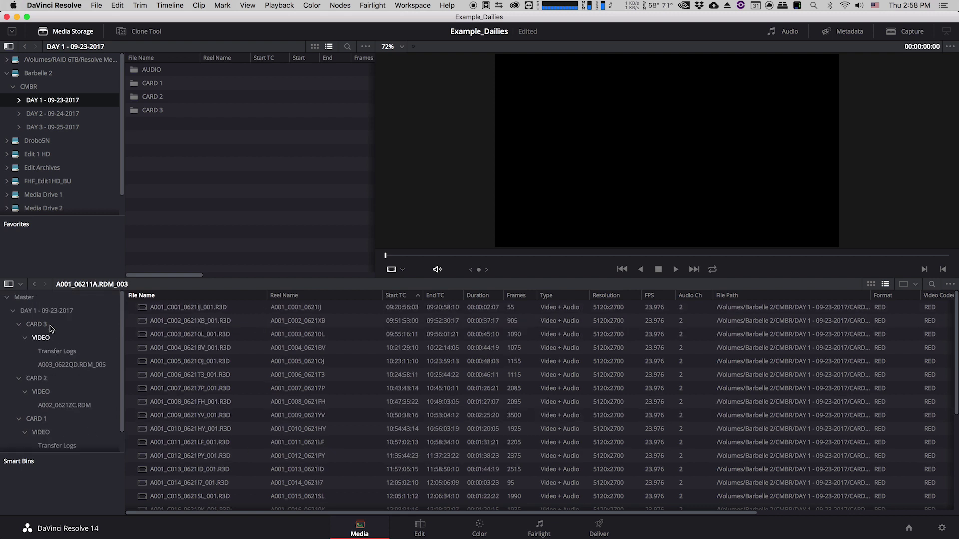
{"action": "left_click", "coordinate": [82, 365]}
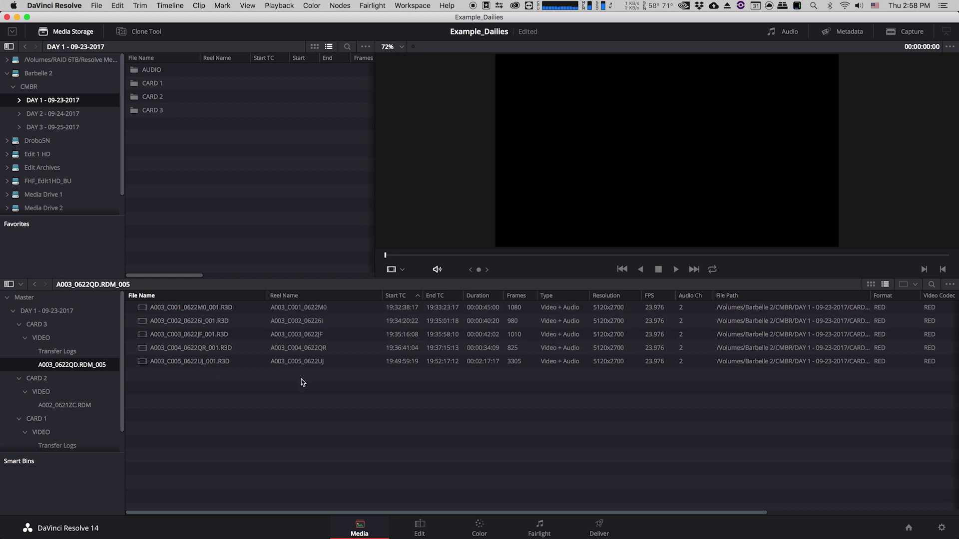